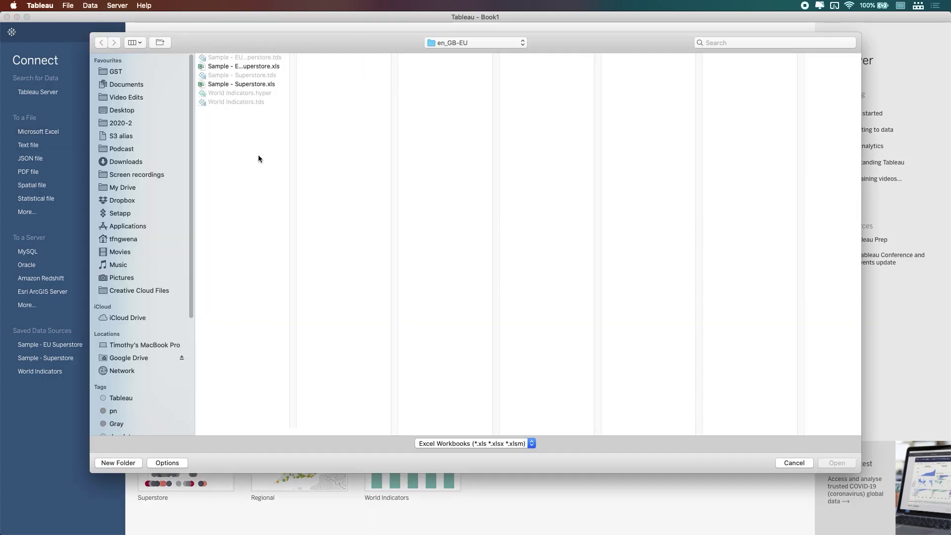
- Open Sample - Superstore.xls as the Excel data source
{"action": "left_click", "coordinate": [247, 84]}
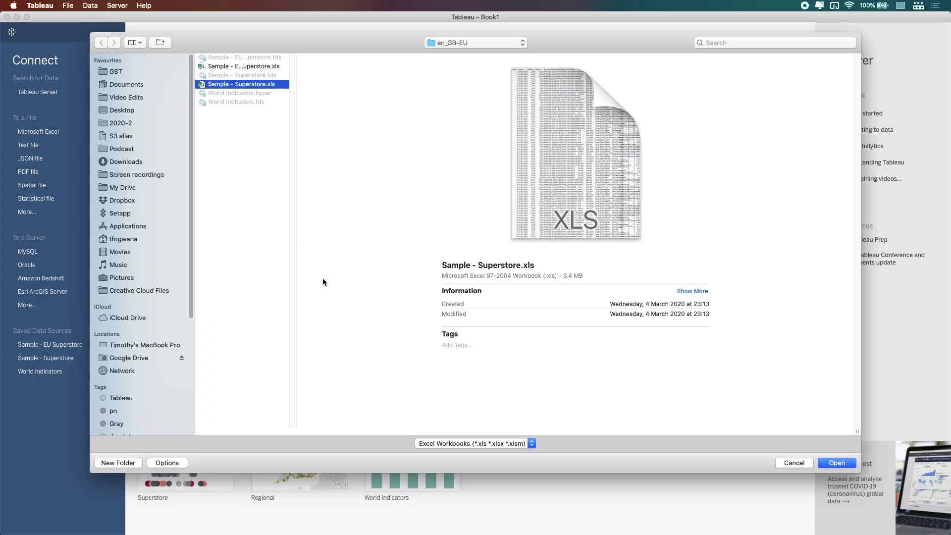
{"action": "left_click", "coordinate": [139, 44]}
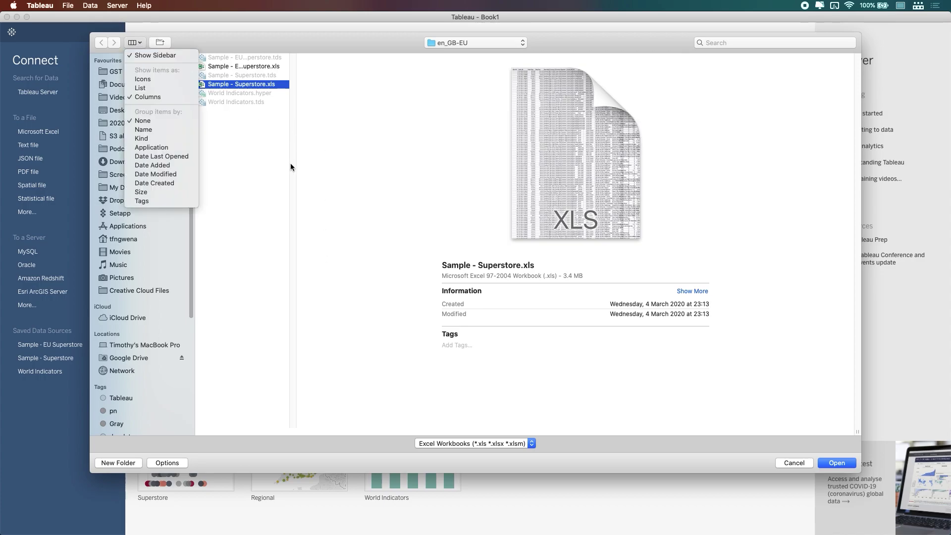
{"action": "left_click", "coordinate": [846, 463]}
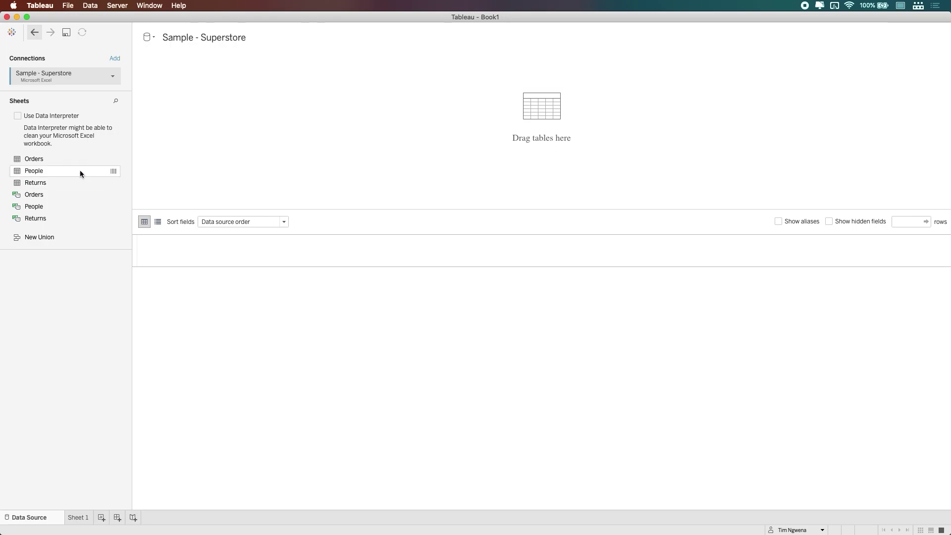
- Add Orders to the canvas and relate Returns to it on Order ID = Order ID (Returns)
{"action": "left_click_drag", "start_coordinate": [44, 158], "coordinate": [231, 108]}
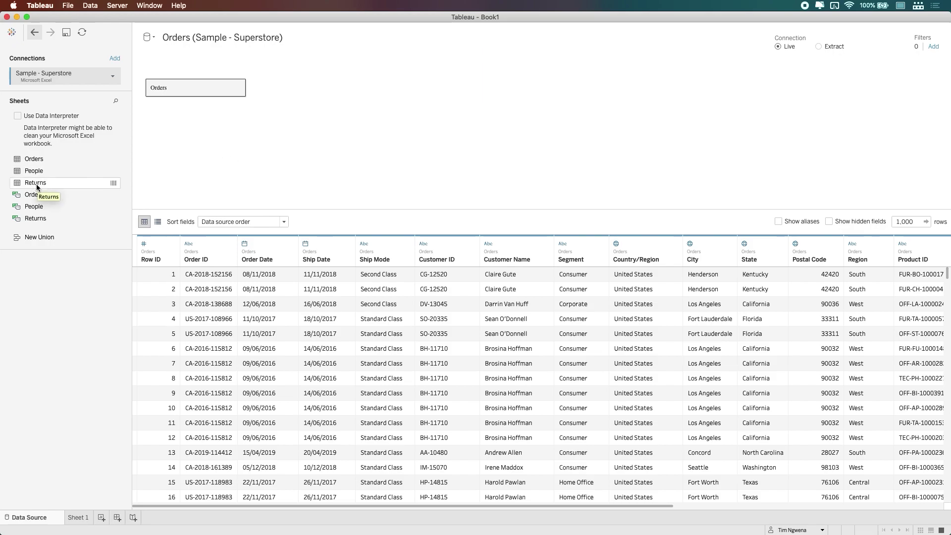
{"action": "left_click_drag", "start_coordinate": [37, 188], "coordinate": [345, 86]}
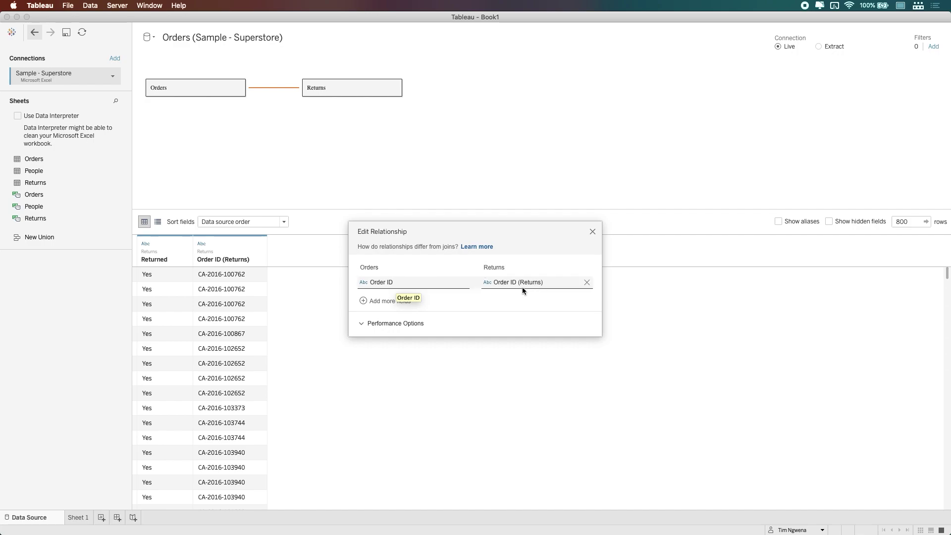
- Close the Edit Relationship dialog after checking Performance Options, then preview Orders and Returns rows
{"action": "left_click", "coordinate": [365, 325]}
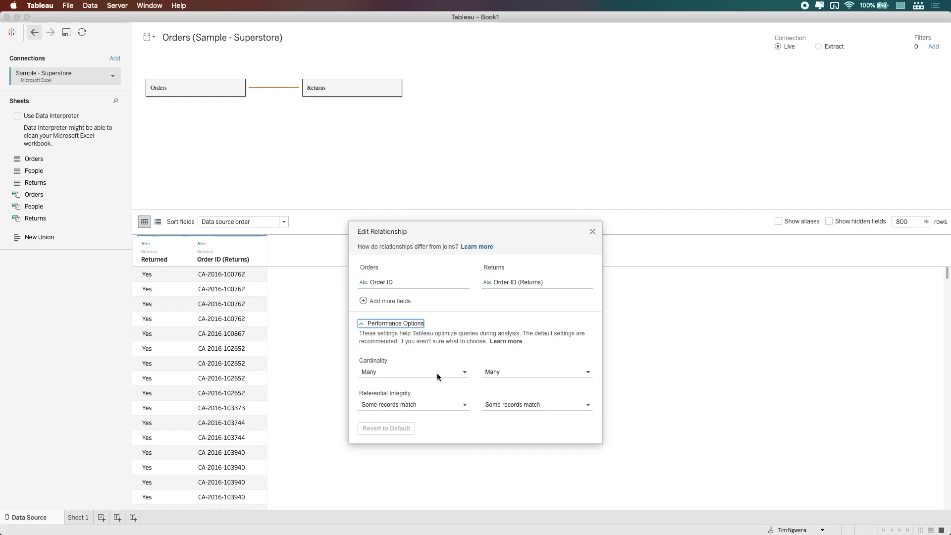
{"action": "left_click", "coordinate": [361, 327]}
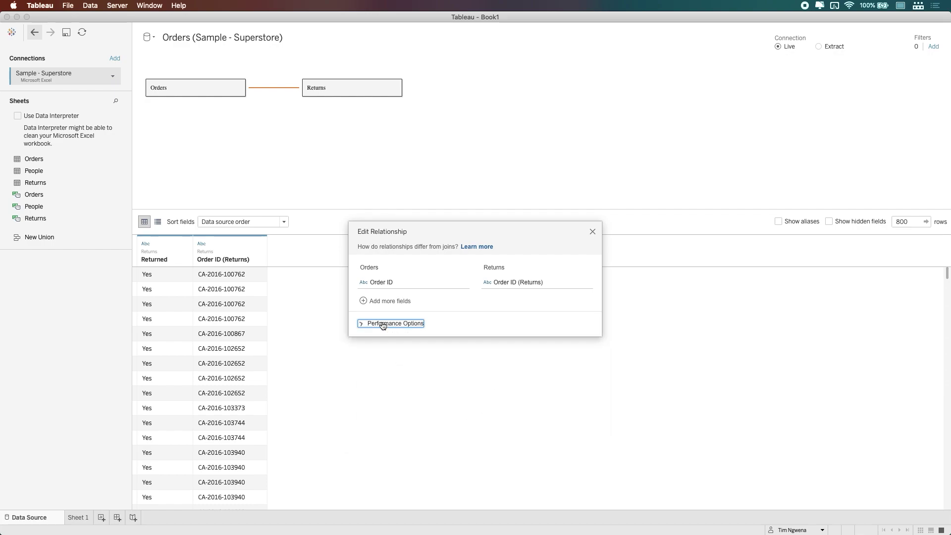
{"action": "left_click", "coordinate": [592, 232]}
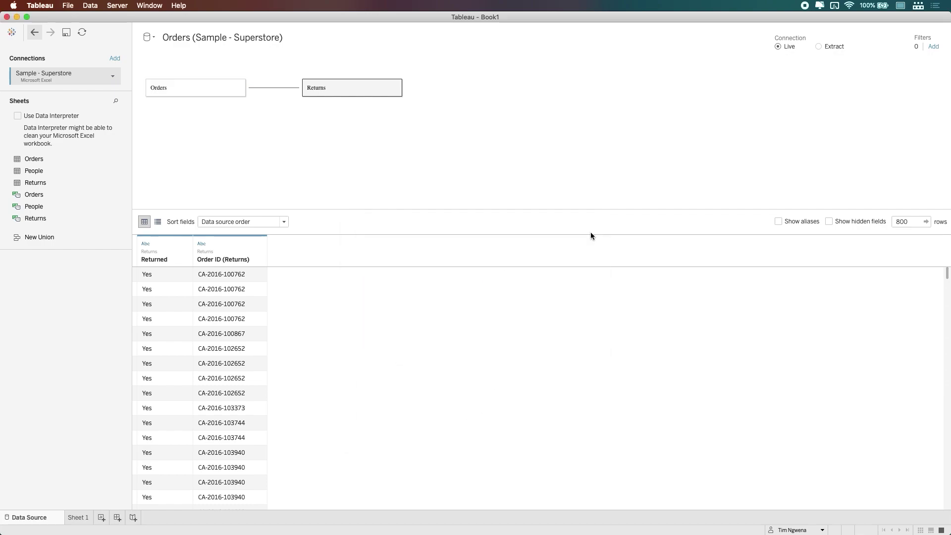
{"action": "left_click", "coordinate": [189, 91]}
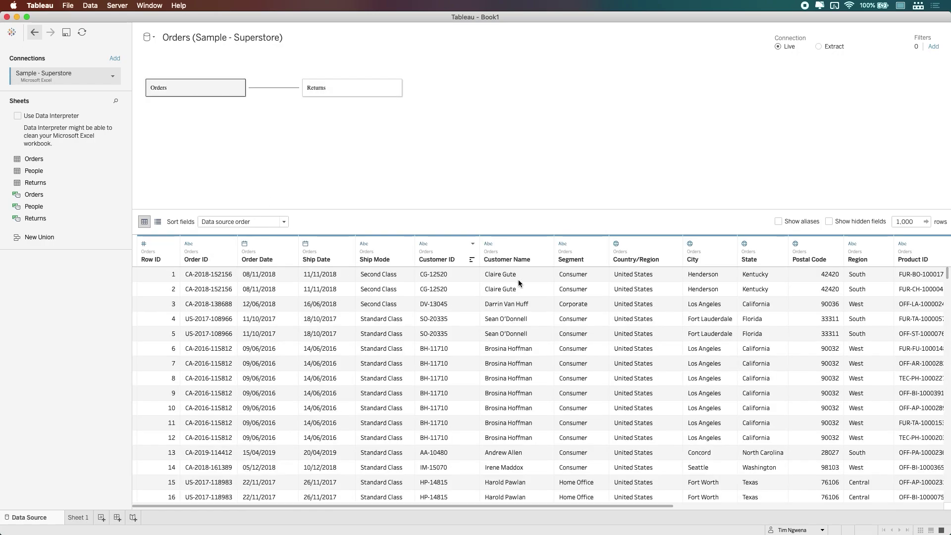
{"action": "left_click", "coordinate": [356, 89]}
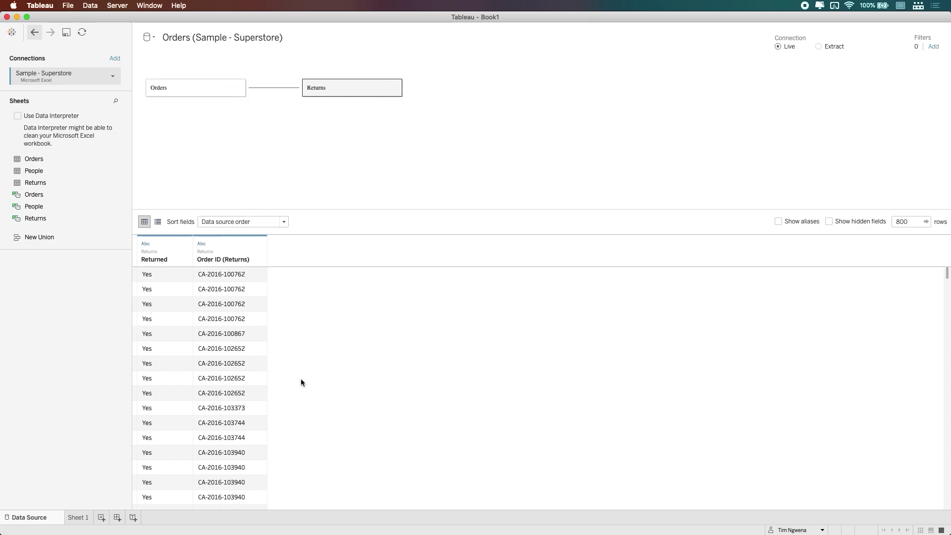
- From Sheet 1, extract the Orders data source with default settings, appending 'beta' to the extract name
{"action": "left_click", "coordinate": [88, 514]}
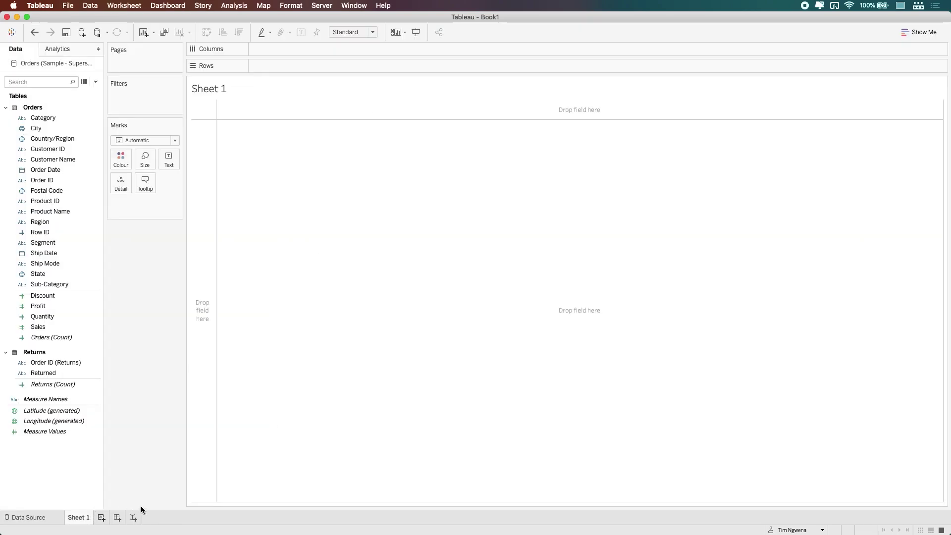
{"action": "right_click", "coordinate": [48, 64]}
{"action": "left_click", "coordinate": [105, 142]}
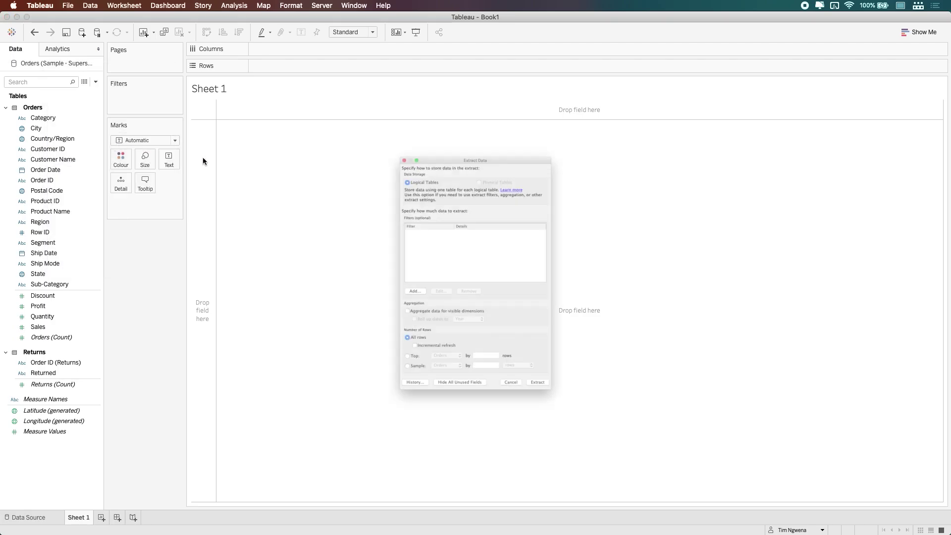
{"action": "left_click", "coordinate": [575, 450]}
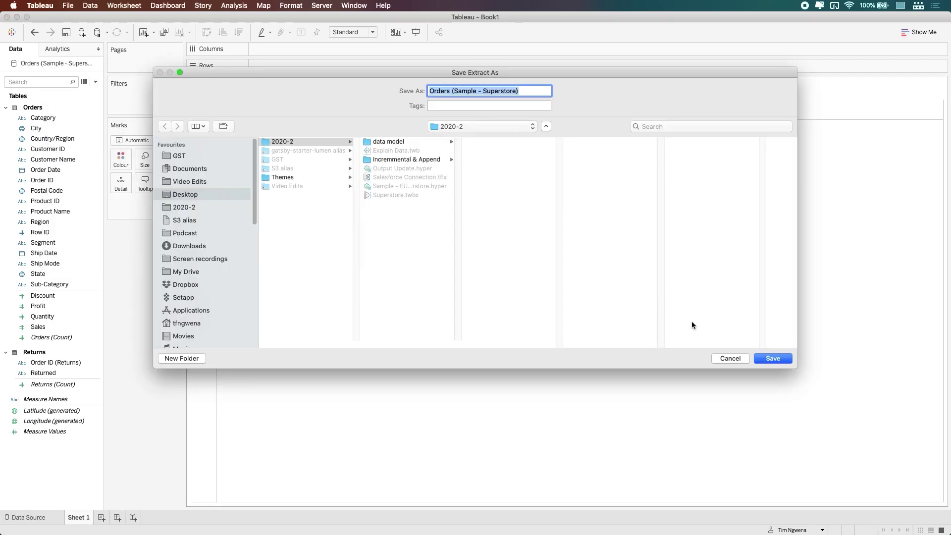
{"action": "left_click", "coordinate": [532, 93]}
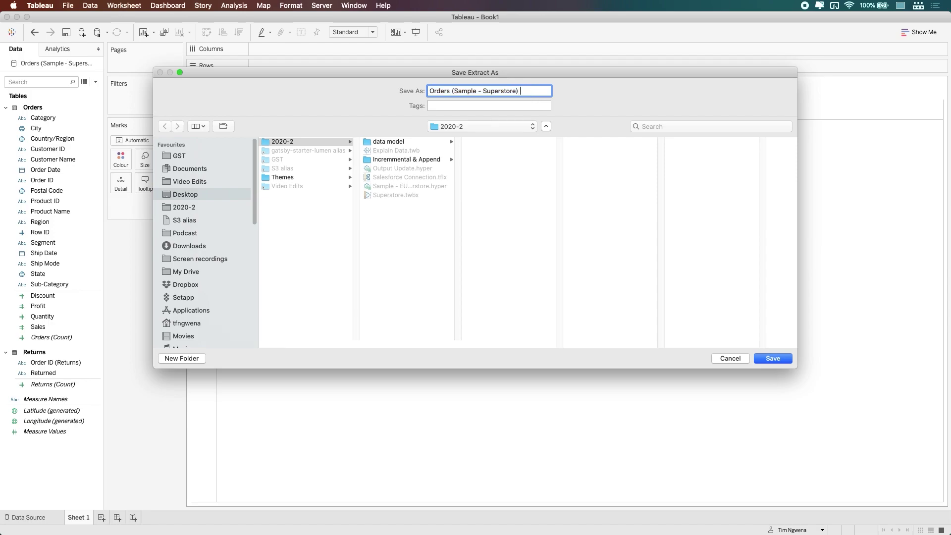
{"action": "type", "text": "beta"}
{"action": "key", "text": "Return"}
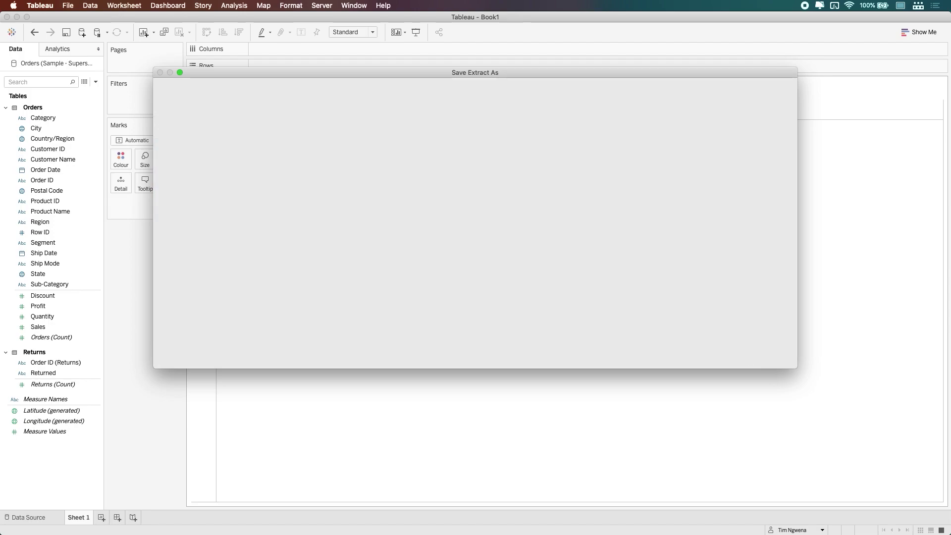
- Publish the data source to the 2020-2 Release project, appending 'ask data version' to its name
{"action": "right_click", "coordinate": [43, 65]}
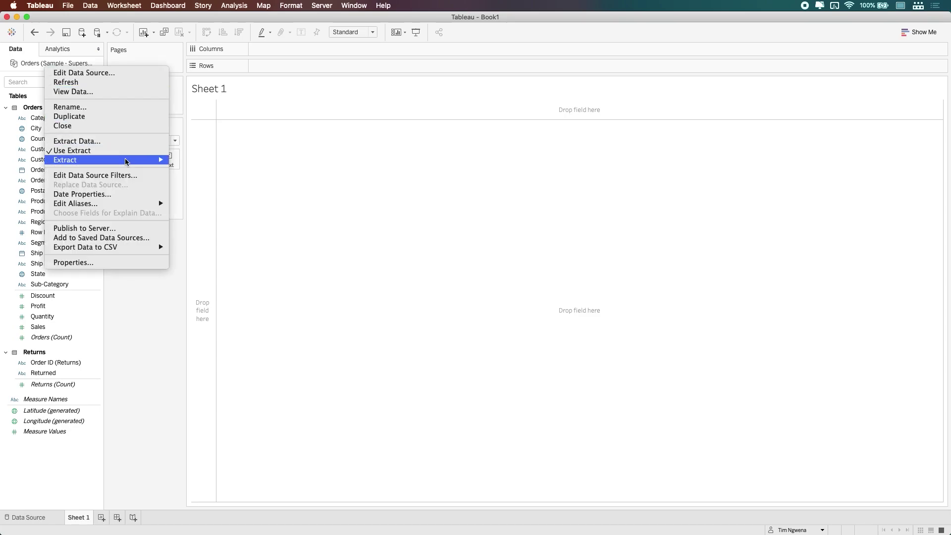
{"action": "left_click", "coordinate": [133, 228]}
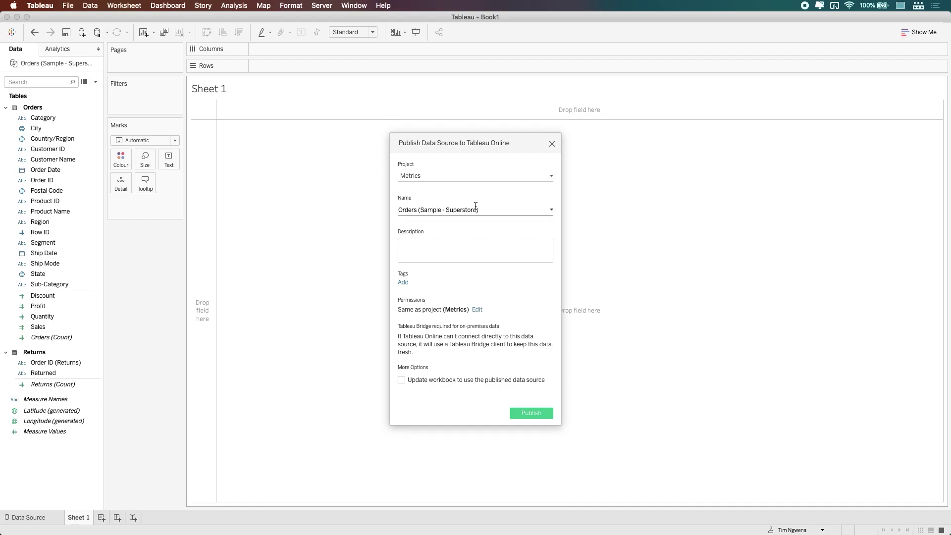
{"action": "left_click", "coordinate": [516, 177]}
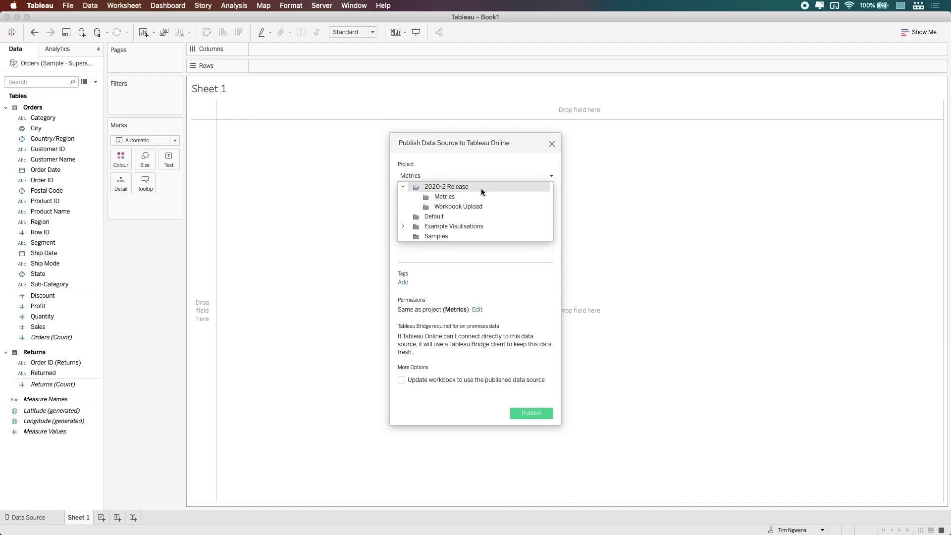
{"action": "left_click", "coordinate": [472, 187]}
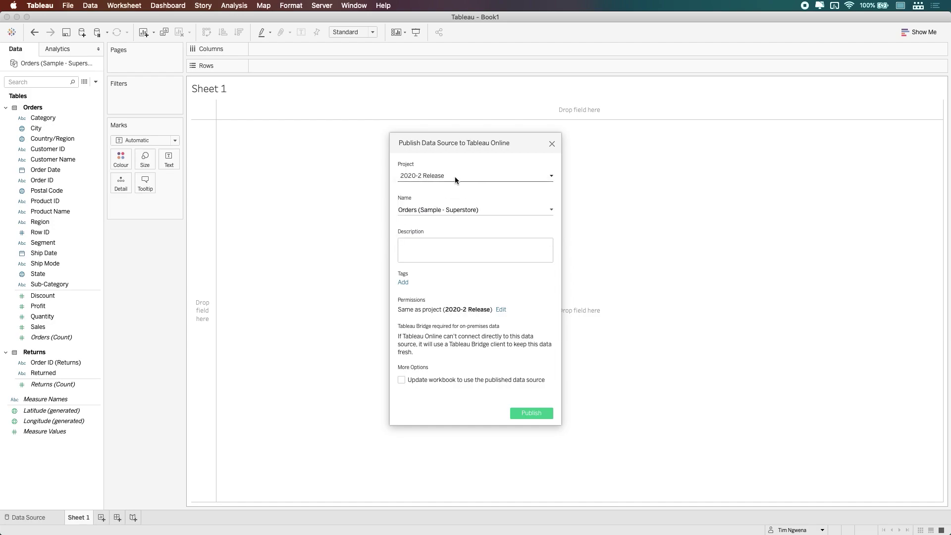
{"action": "left_click", "coordinate": [520, 209]}
{"action": "type", "text": "ask data vers"}
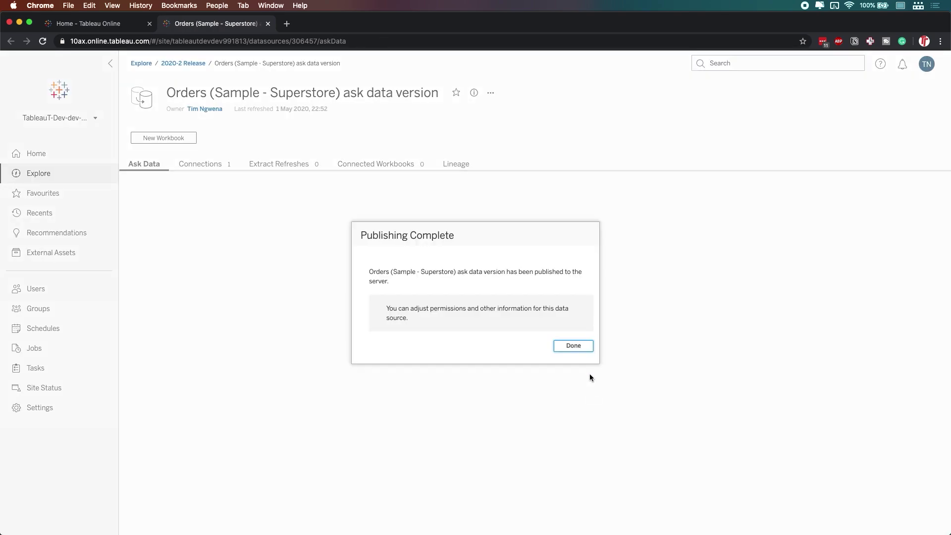
- Select Done on the Publishing Complete dialog to reach the Ask Data page
{"action": "left_click", "coordinate": [573, 347]}
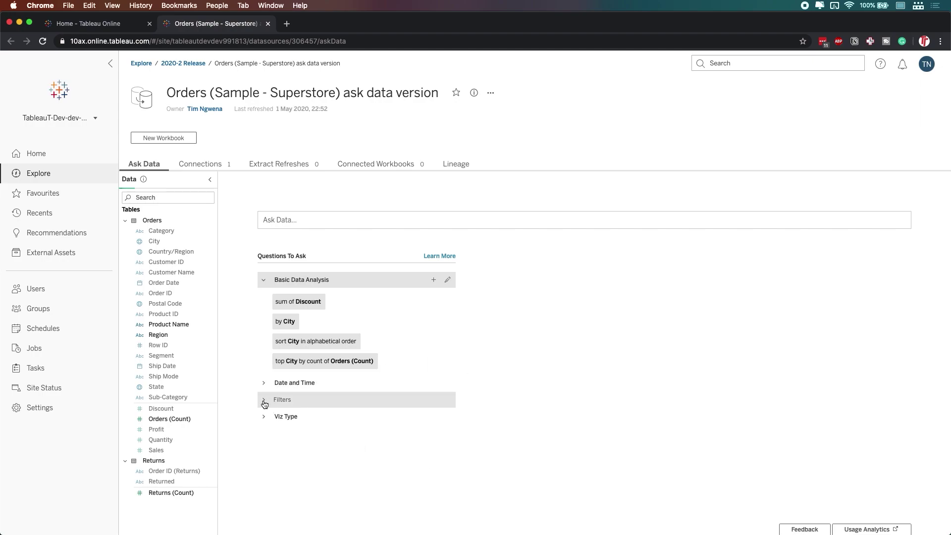
- Enter the question 'how many orders with returns' in the Ask Data box
{"action": "left_click", "coordinate": [303, 221]}
{"action": "type", "text": "h"}
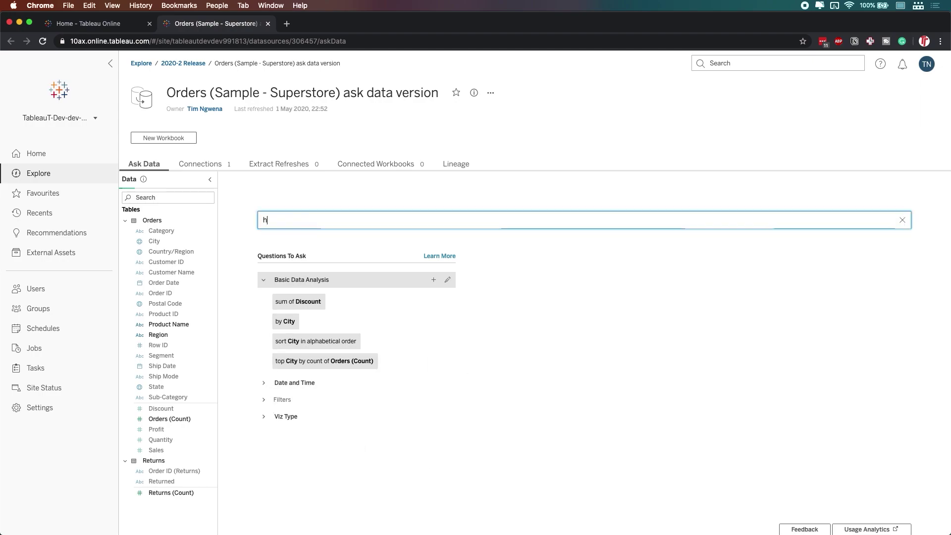
{"action": "type", "text": "ow many ord"}
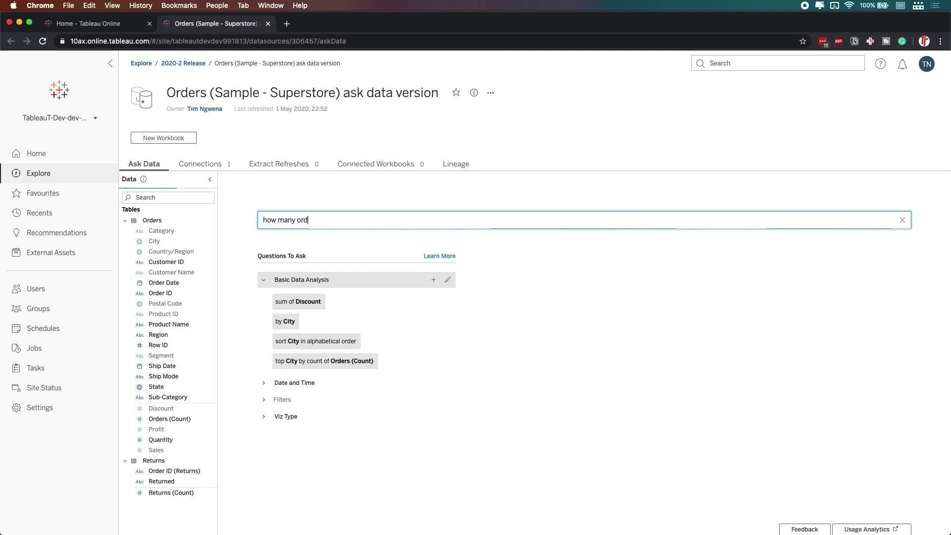
{"action": "type", "text": "ers with retu"}
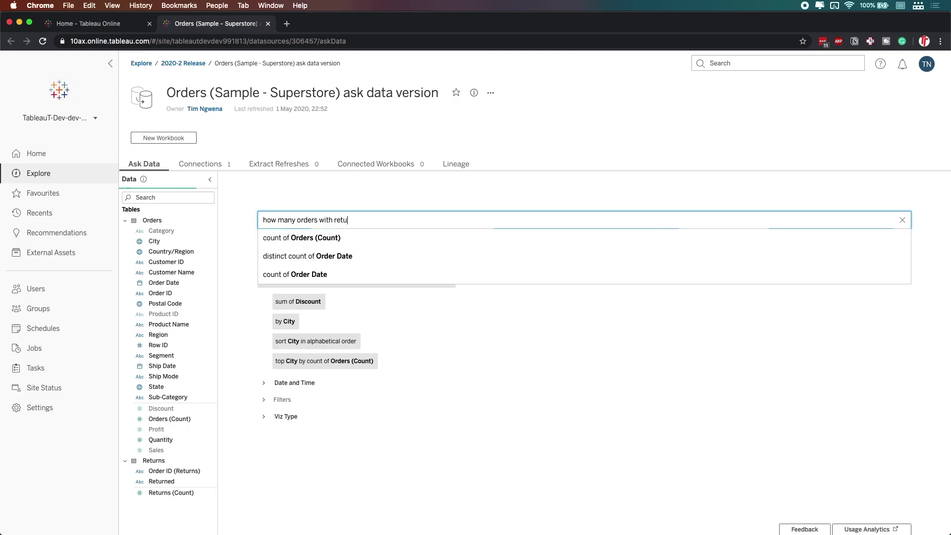
{"action": "type", "text": "rns"}
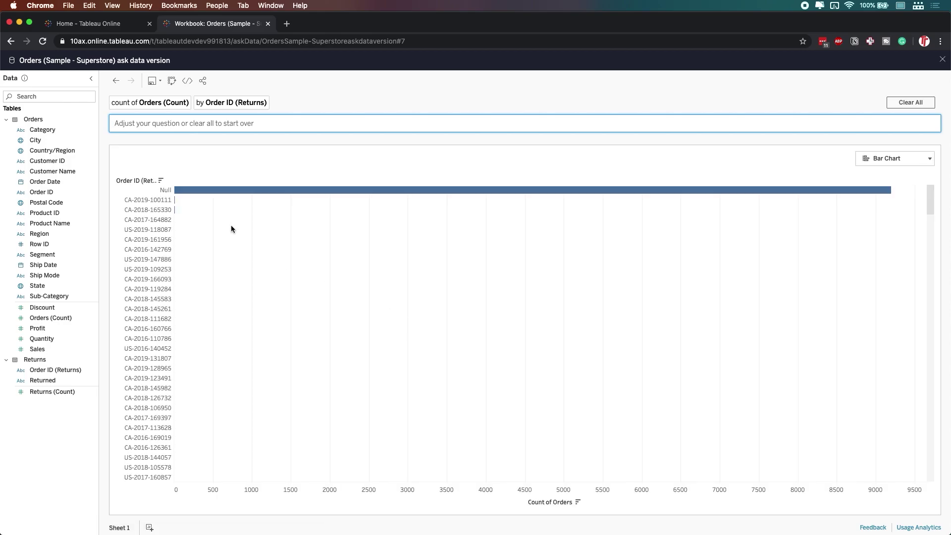
- Exclude the Null Order ID (Returns) bar from the count-of-Orders chart
{"action": "mouse_move", "coordinate": [179, 203]}
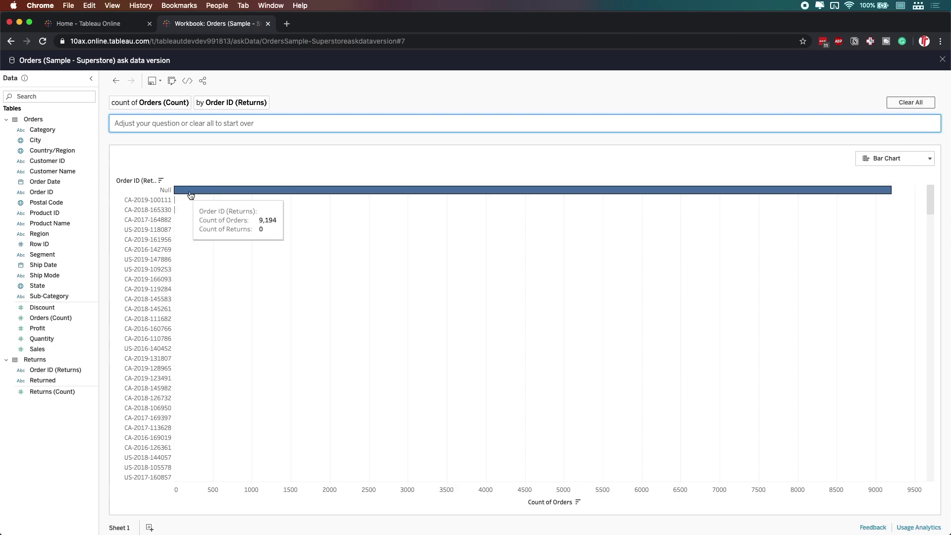
{"action": "scroll", "coordinate": [307, 268], "scroll_direction": "down", "scroll_amount": 5}
{"action": "scroll", "coordinate": [304, 274], "scroll_direction": "down", "scroll_amount": 15}
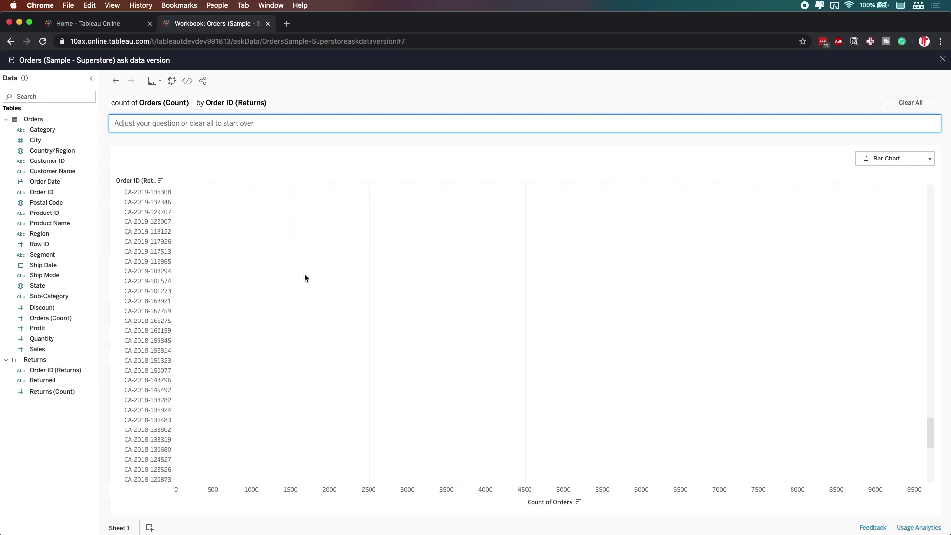
{"action": "scroll", "coordinate": [304, 274], "scroll_direction": "up", "scroll_amount": 20}
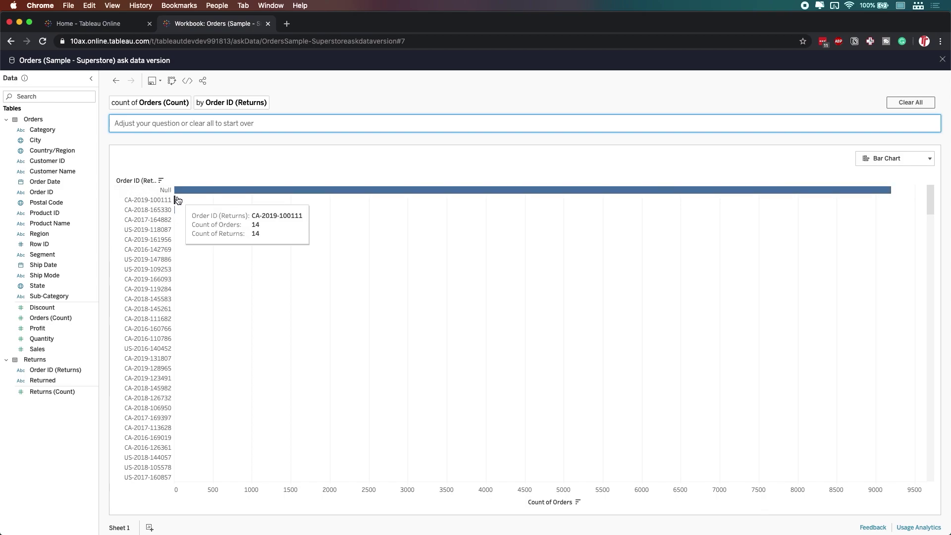
{"action": "left_click", "coordinate": [163, 190]}
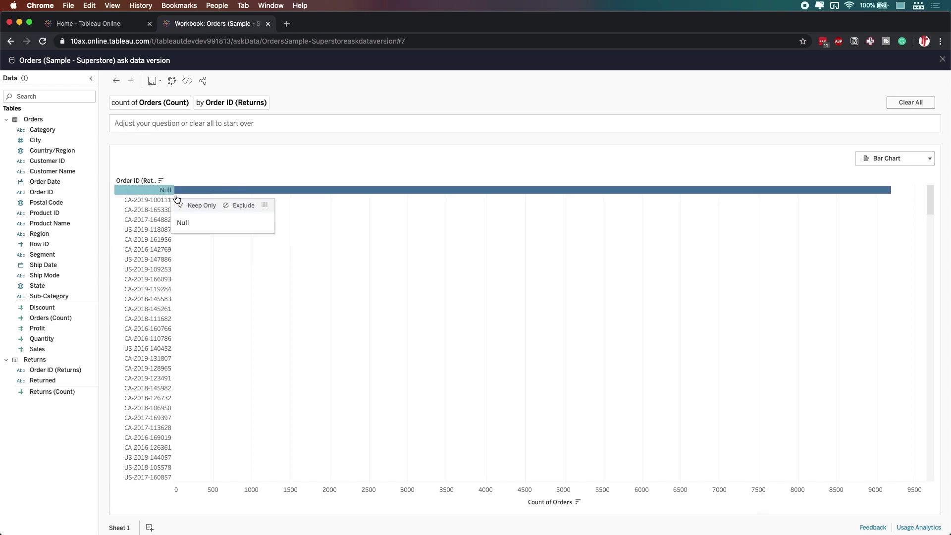
{"action": "left_click", "coordinate": [245, 206]}
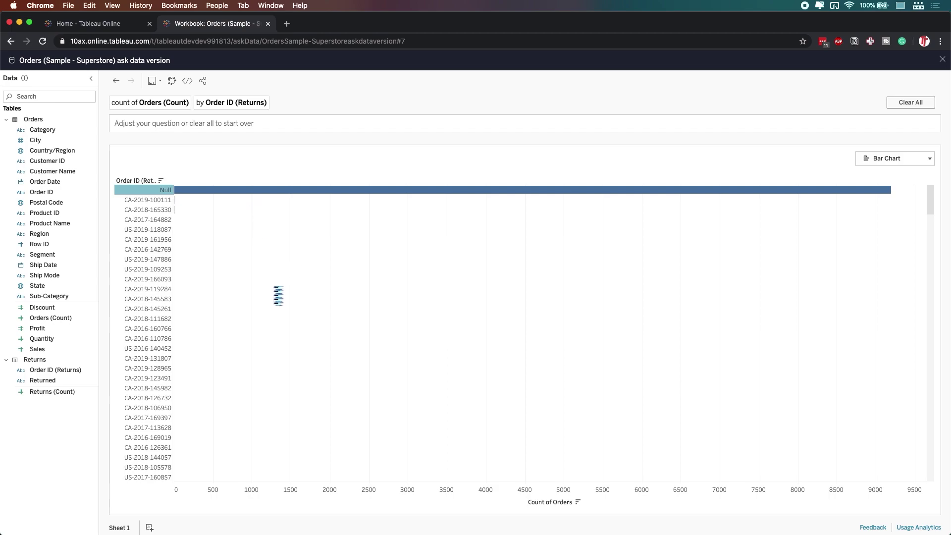